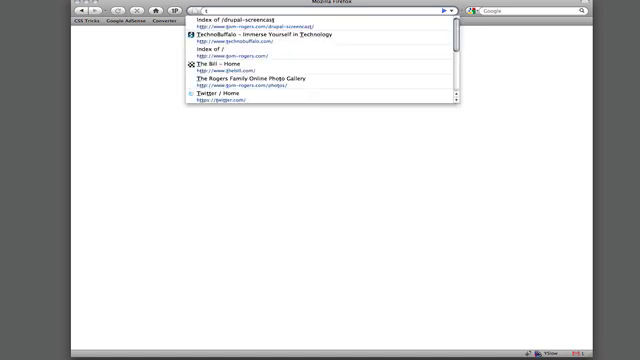
- Pick the TechnoBuffalo suggestion in the address bar and load technobuffalo.com
key(Escape)
key(Down)
key(Down)
key(Down)
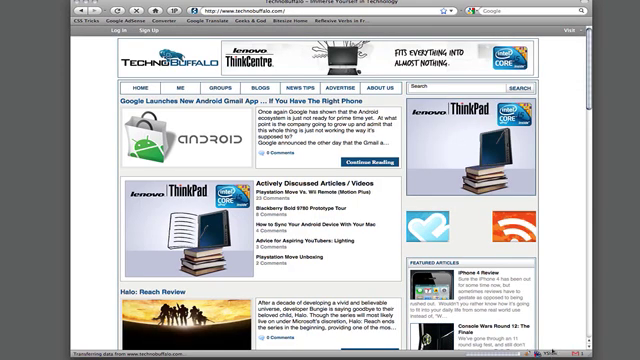
- Open the YSlow report from the status bar, grading TechnoBuffalo F with score 67
click(552, 351)
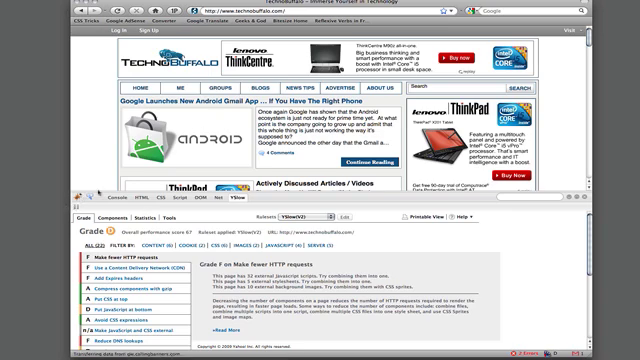
- Inspect the Gmail article's comments div and its CSS rules in Firebug's HTML view
key(ctrl+shift+c)
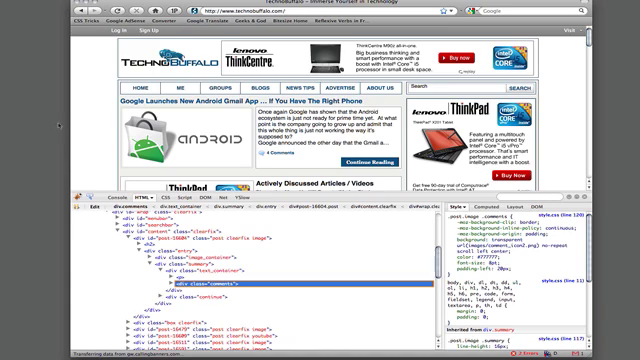
- Show the Bookmarks Toolbar menu with New Bookmark, New Folder and Properties
click(184, 284)
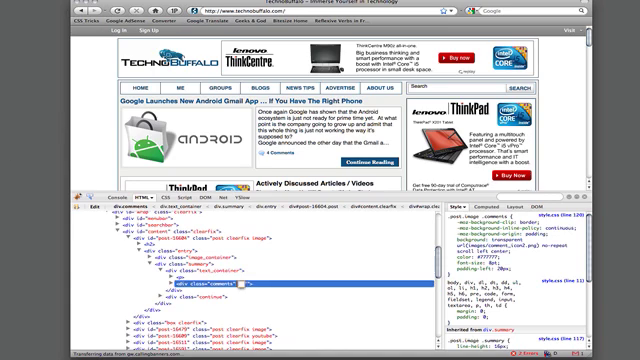
right_click(471, 20)
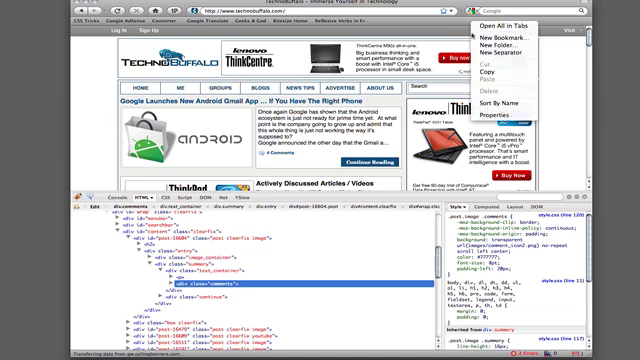
right_click(467, 21)
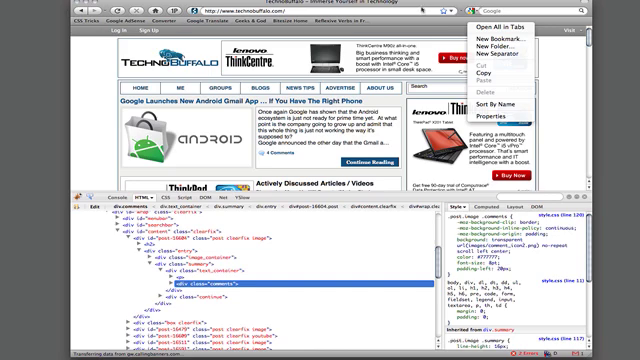
- Close the Bookmarks Toolbar menu, keeping the comments element's styles in view
key(Escape)
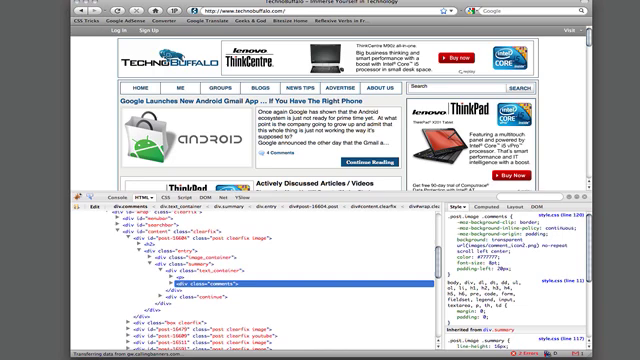
- Show the desktop context menu with New Folder and Get Info, then close it
right_click(30, 44)
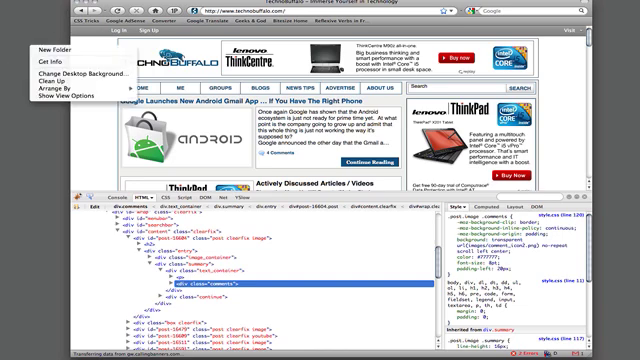
key(Escape)
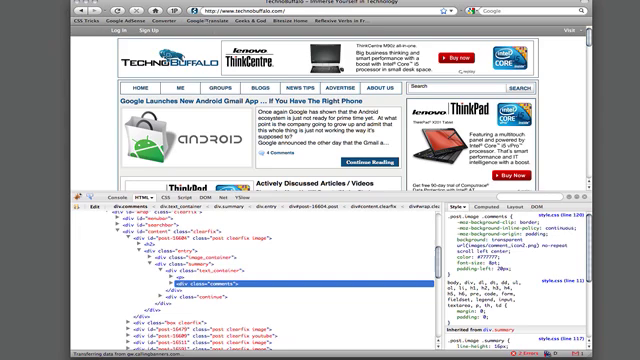